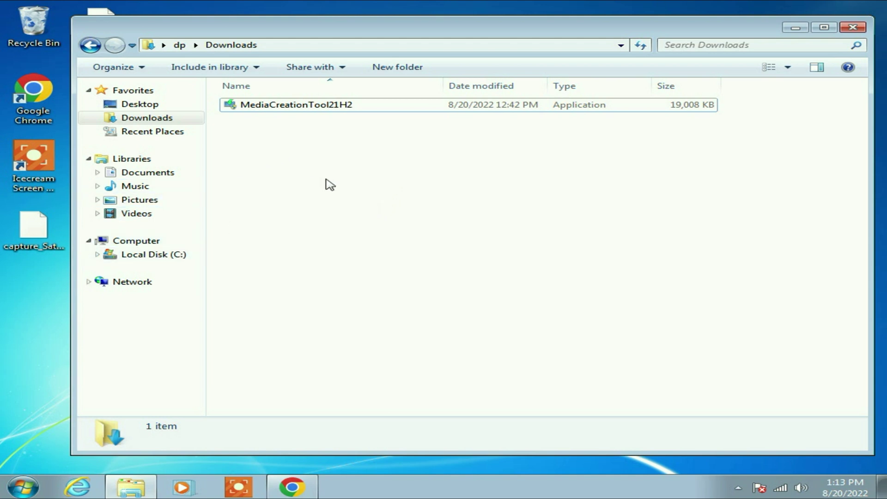
Run MediaCreationTool21H2, then move its error message aside and dismiss it
double_click(349, 107)
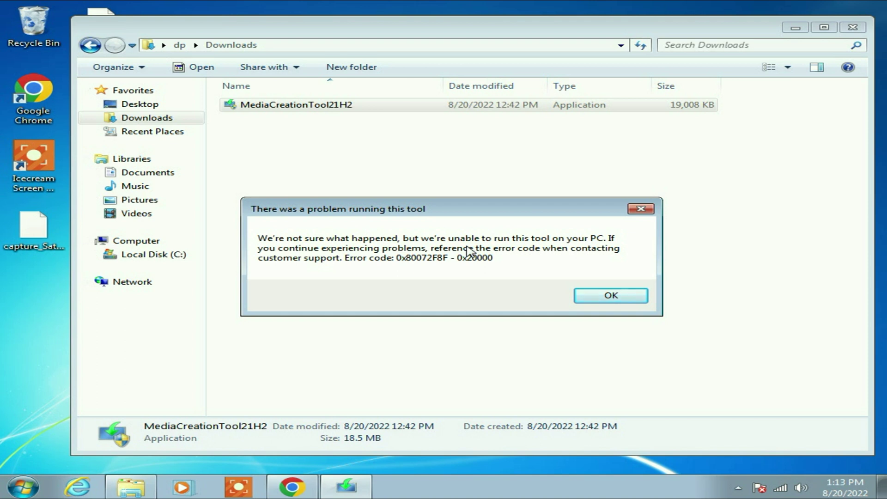
drag(440, 209, 438, 200)
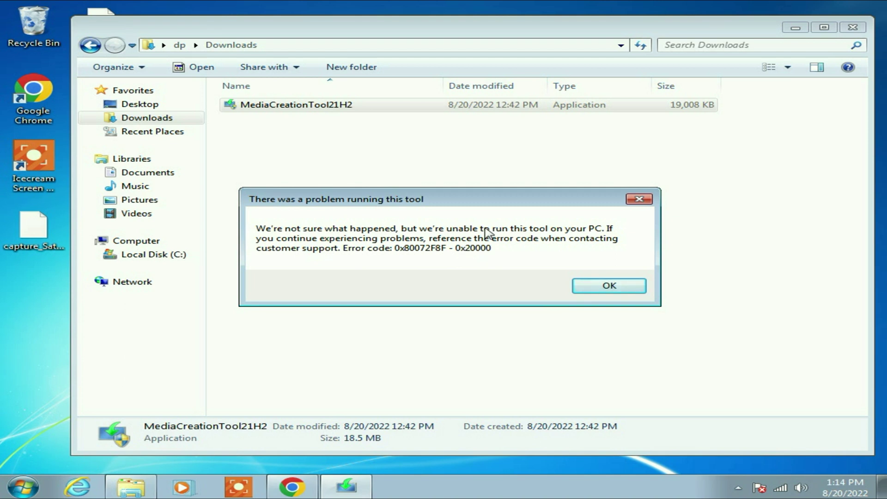
drag(430, 198, 422, 187)
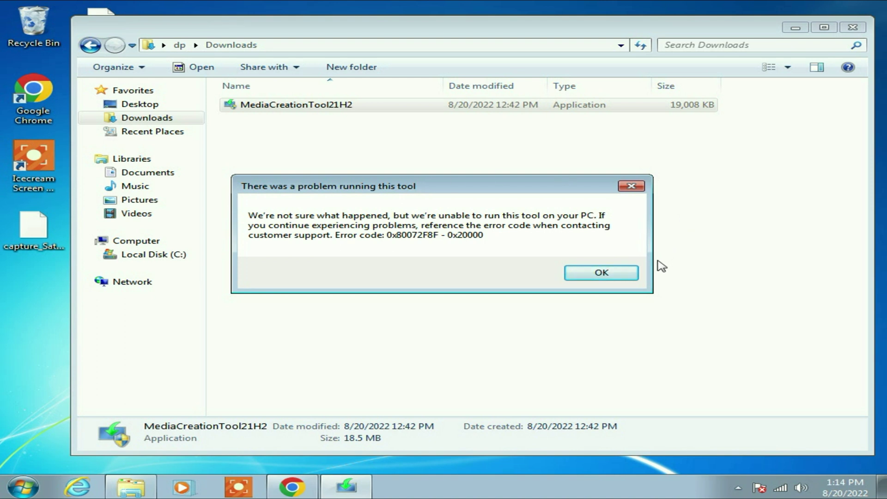
click(634, 273)
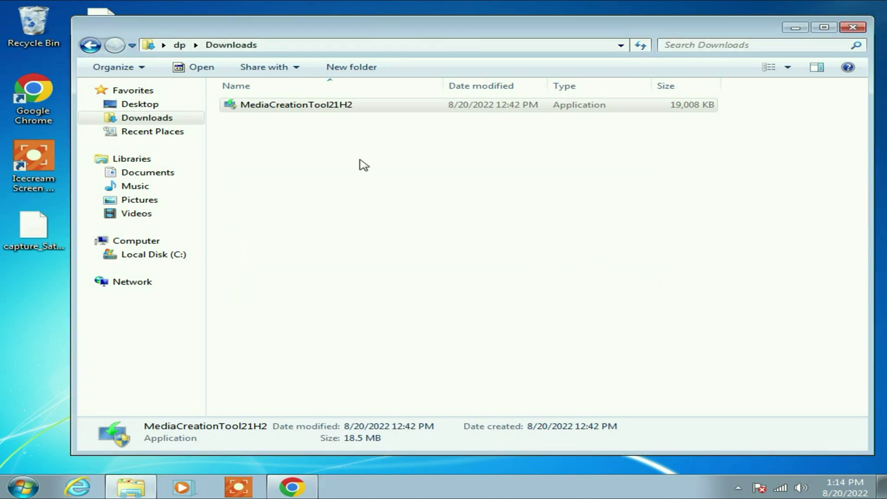
Select the Win10_21H2 ISO on the desktop, then show the Computer view in Explorer
click(795, 27)
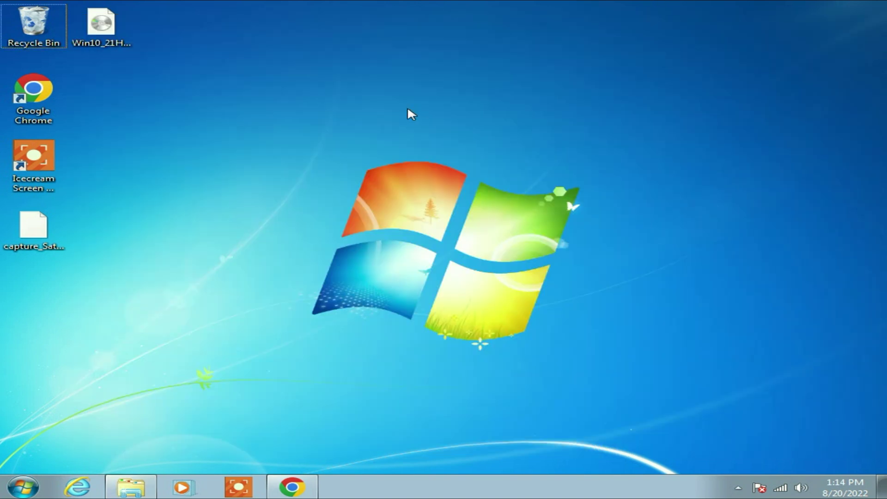
click(100, 26)
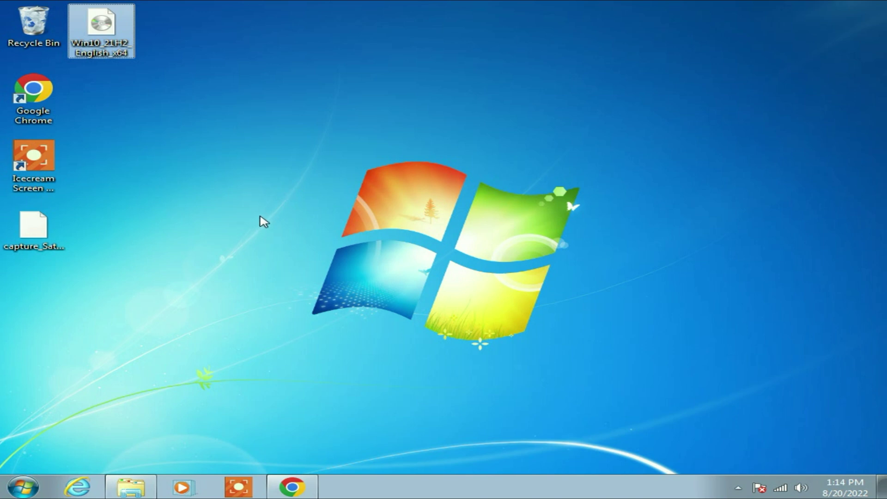
click(129, 489)
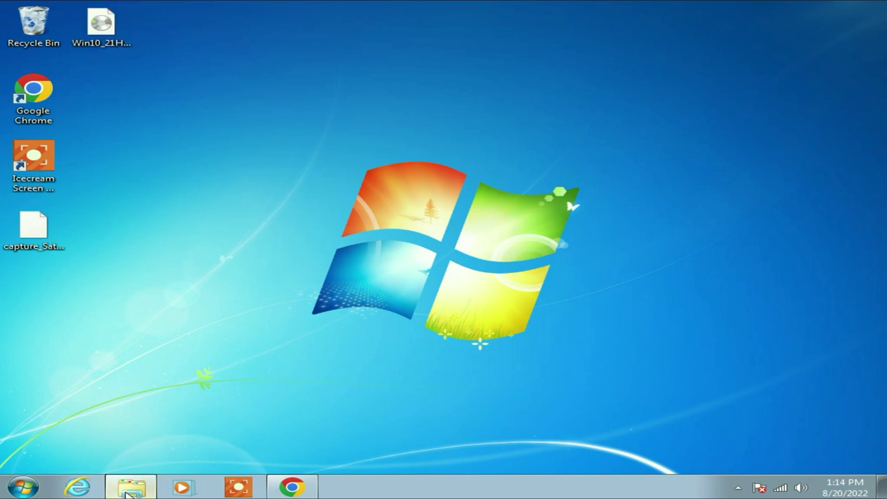
click(142, 243)
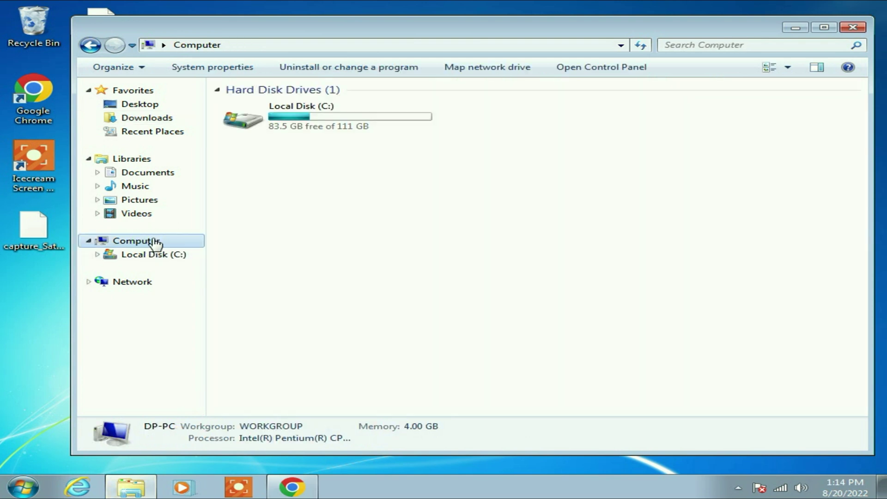
Open Computer's System properties full screen and confirm Windows 7 Professional, 64-bit
right_click(417, 242)
click(469, 378)
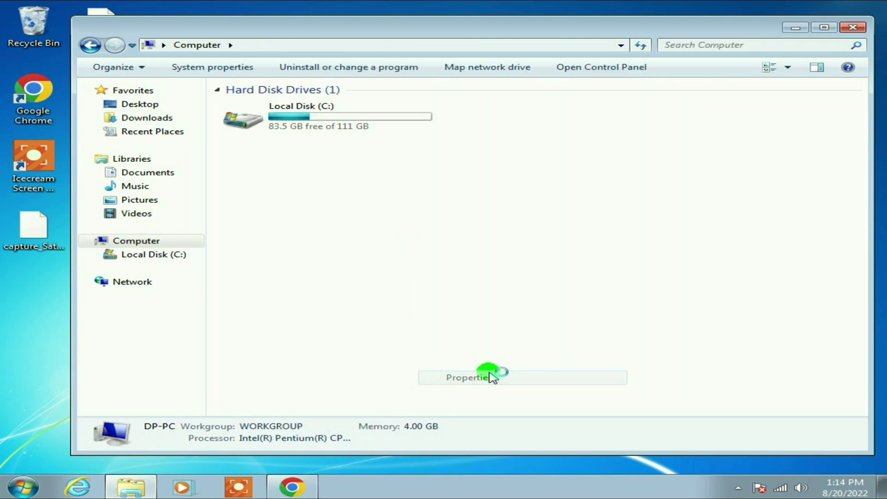
double_click(649, 60)
click(249, 93)
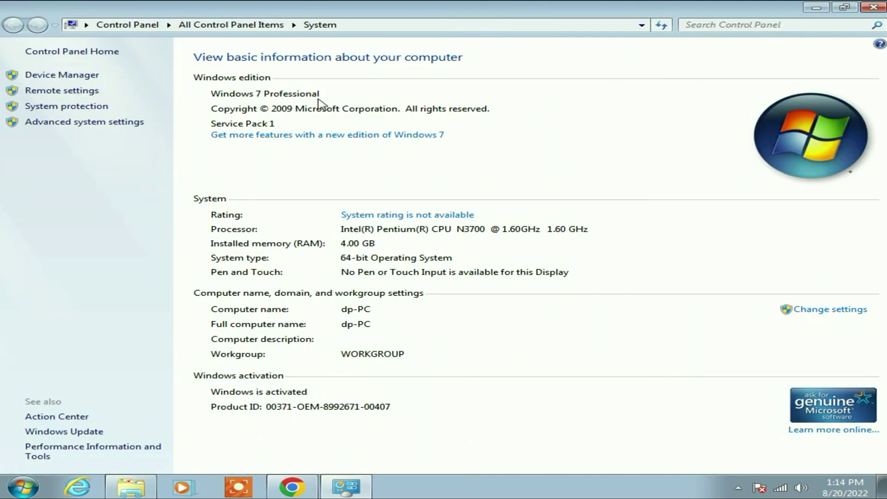
click(343, 259)
click(229, 264)
click(843, 8)
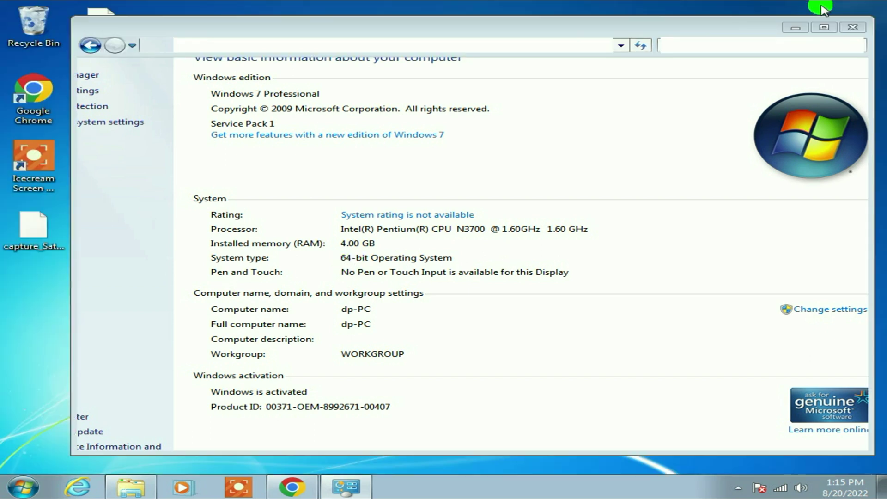
Drag the Win10_21H2_English_x64 ISO icon to the desktop's upper middle and deselect it
click(795, 28)
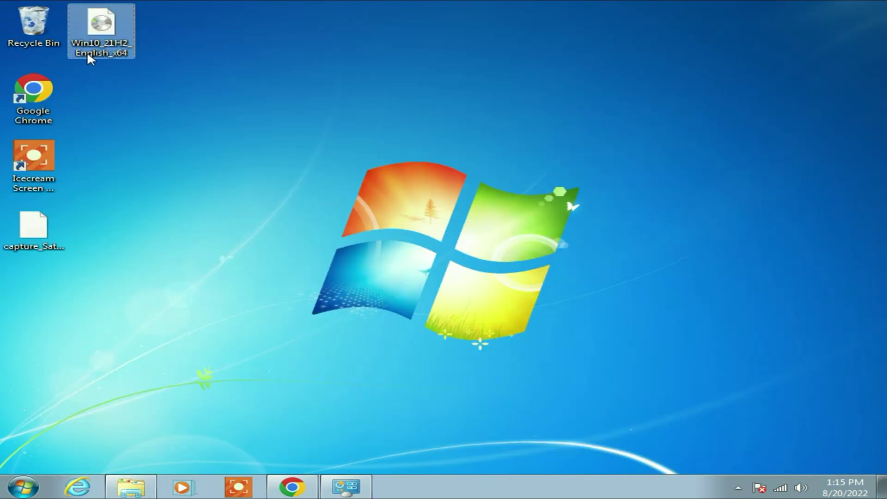
drag(88, 57, 281, 119)
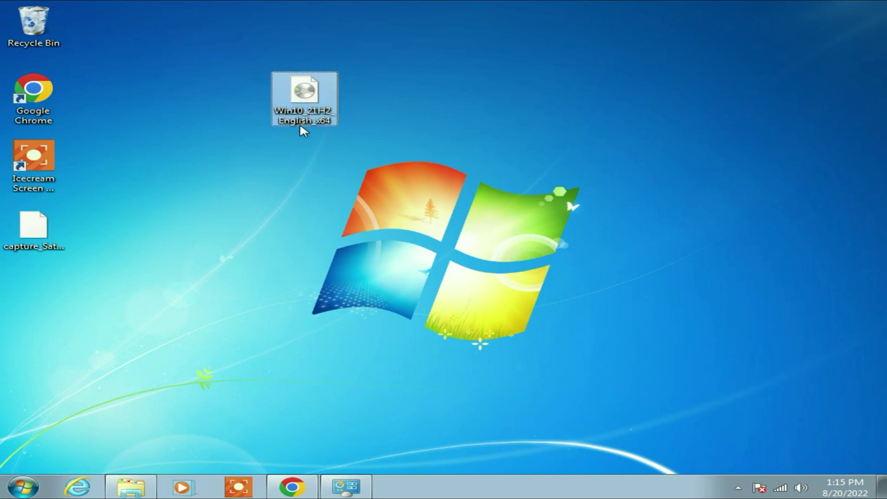
click(305, 123)
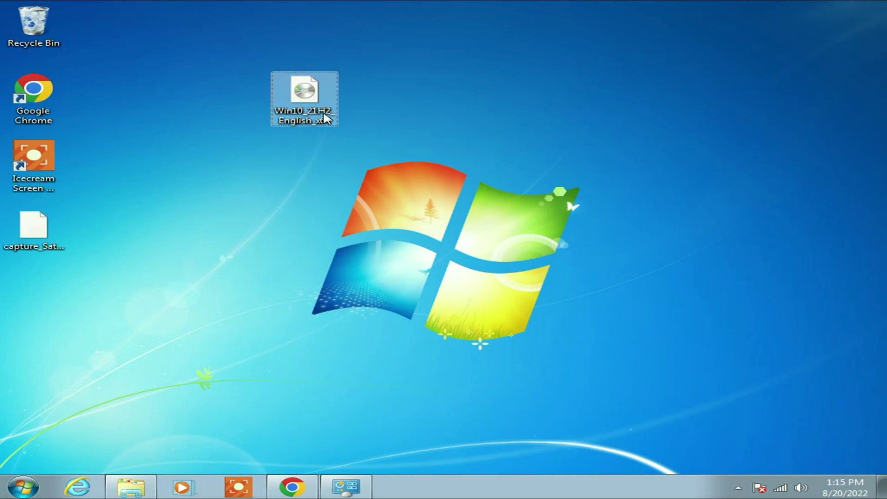
click(390, 185)
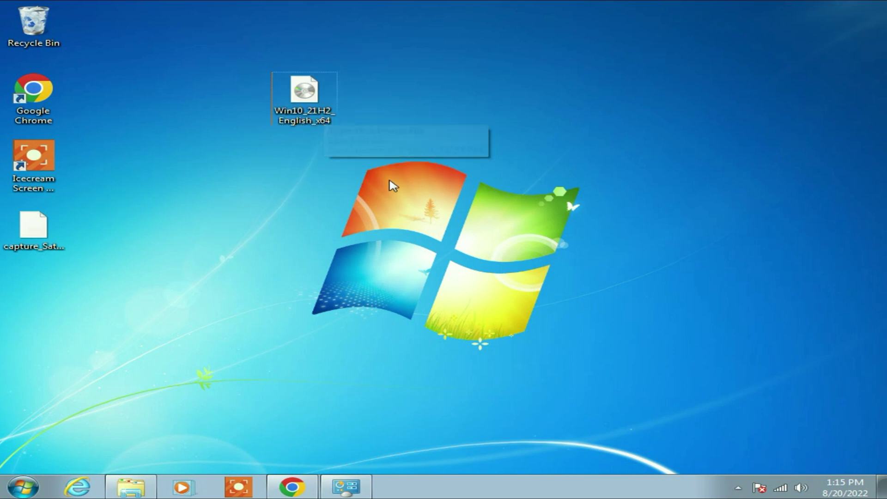
click(293, 486)
Download the 64-bit 7-Zip 22.01 installer and install it to the default folder
click(291, 11)
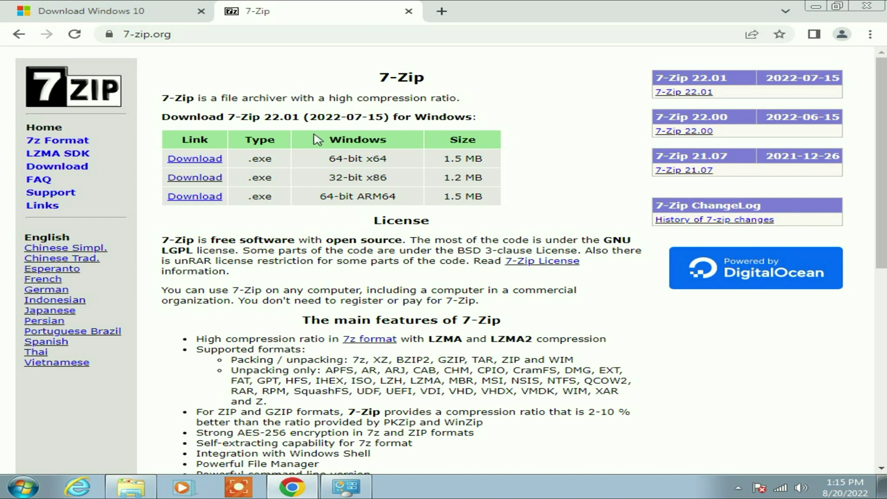
mouse_move(329, 158)
mouse_down()
mouse_move(347, 159)
mouse_move(345, 178)
mouse_move(343, 159)
mouse_up()
click(196, 158)
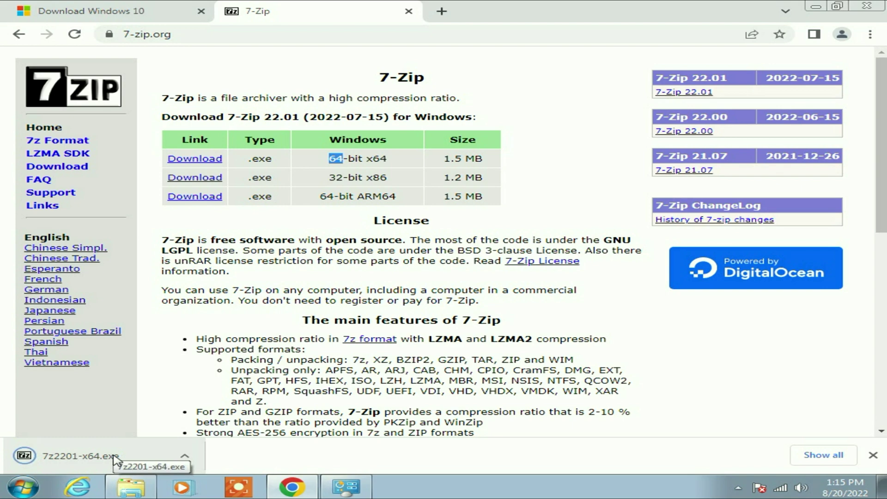
click(115, 458)
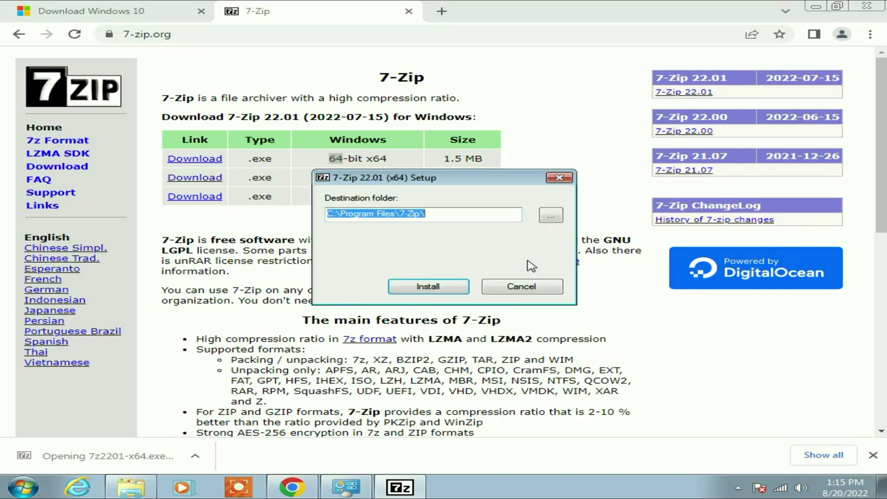
click(455, 290)
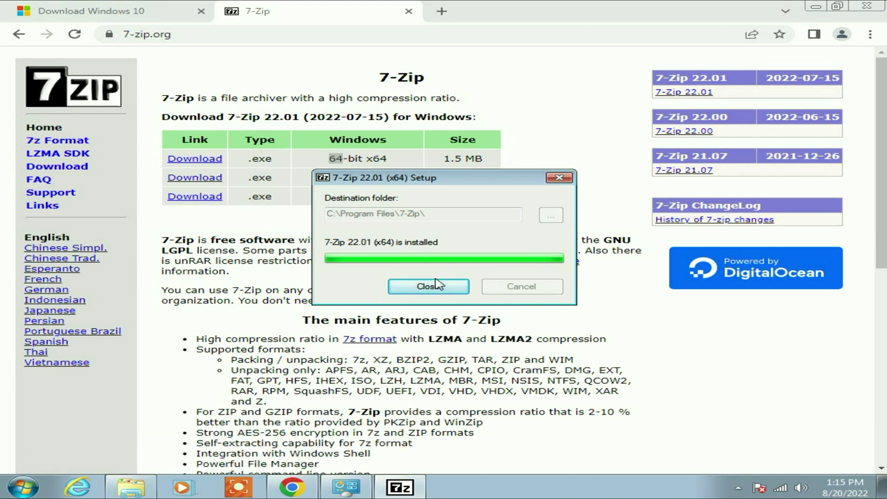
click(436, 288)
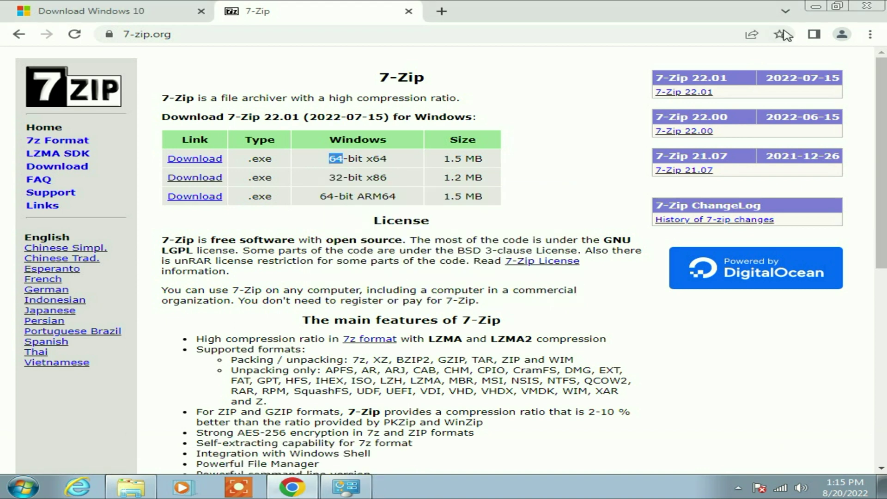
Extract the ISO with 7-Zip to 'Win10_21H2_English_x64\' and place that folder below the ISO
click(814, 10)
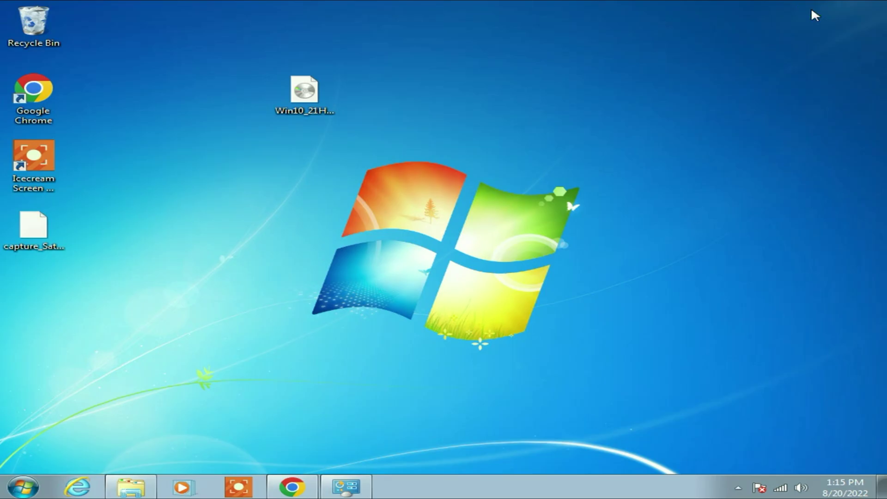
click(312, 99)
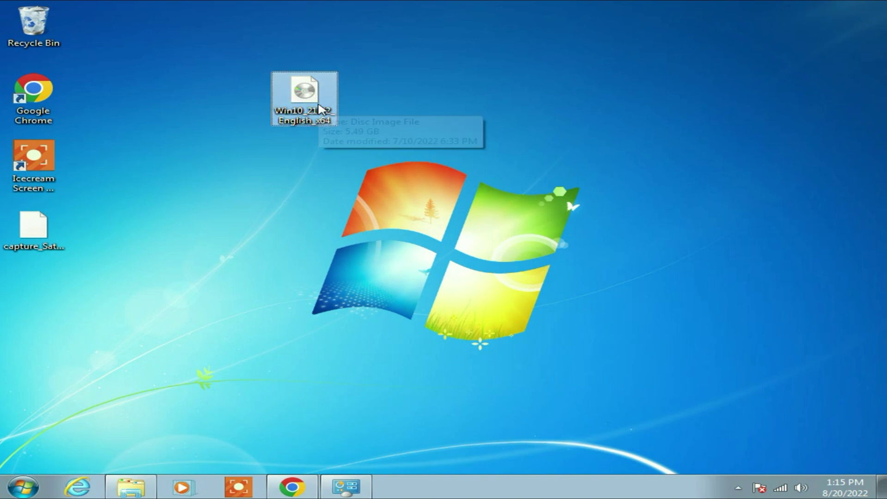
right_click(319, 110)
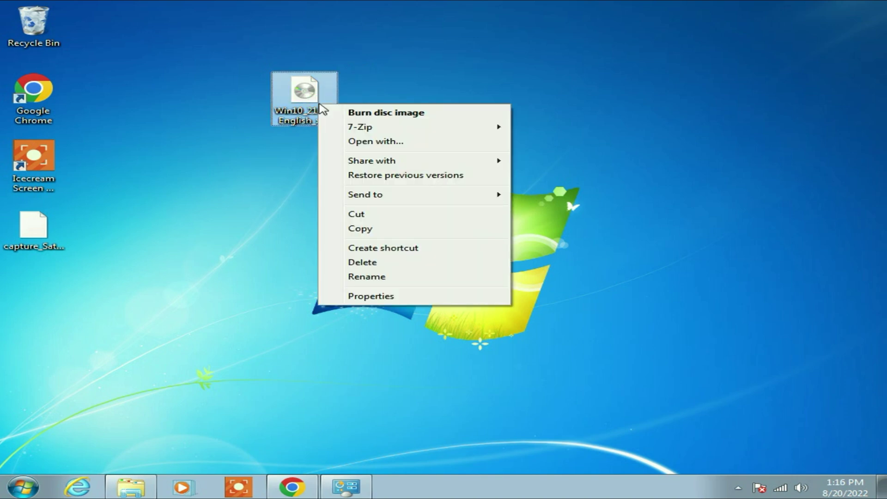
mouse_move(360, 127)
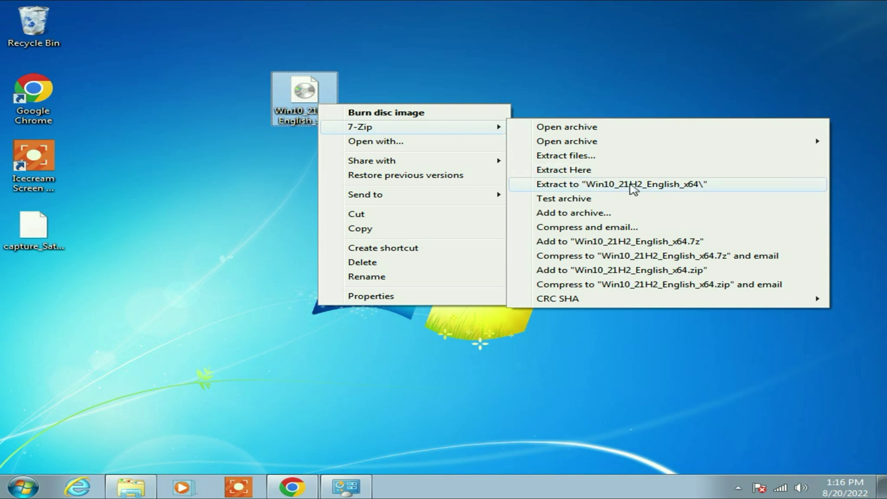
click(668, 189)
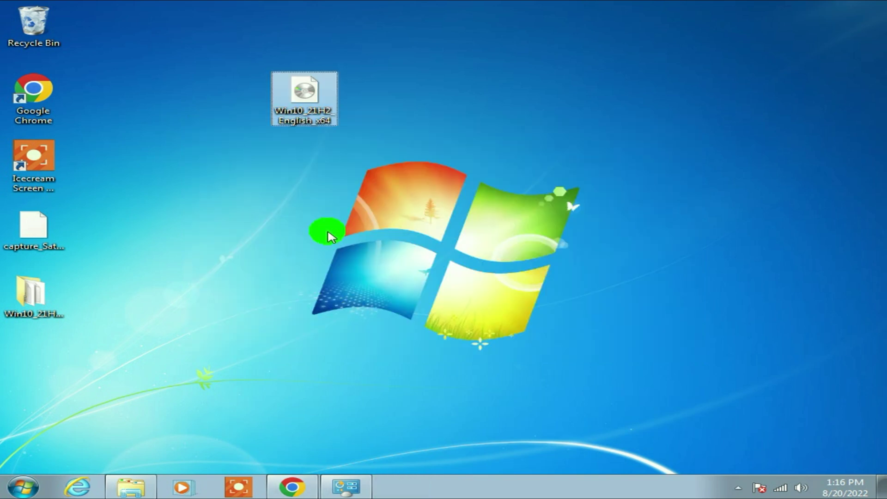
click(28, 297)
drag(49, 312, 332, 184)
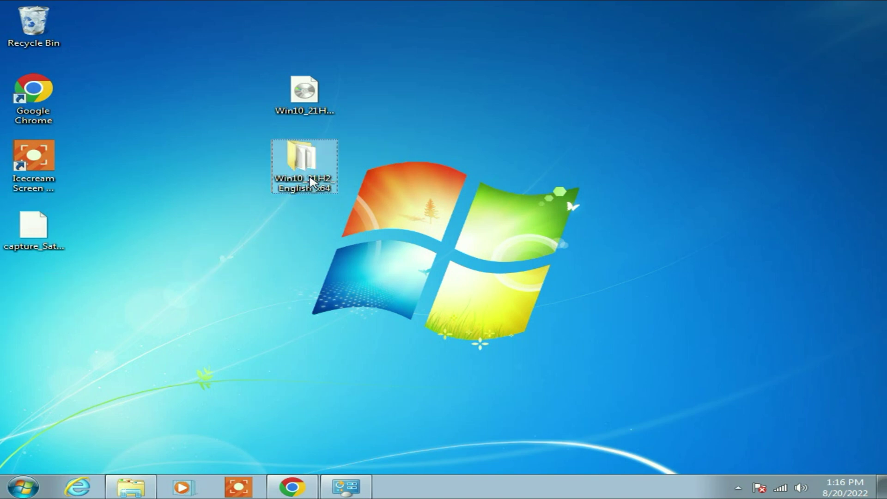
Open the Win10_21H2_English_x64 folder and run setup.exe
double_click(302, 165)
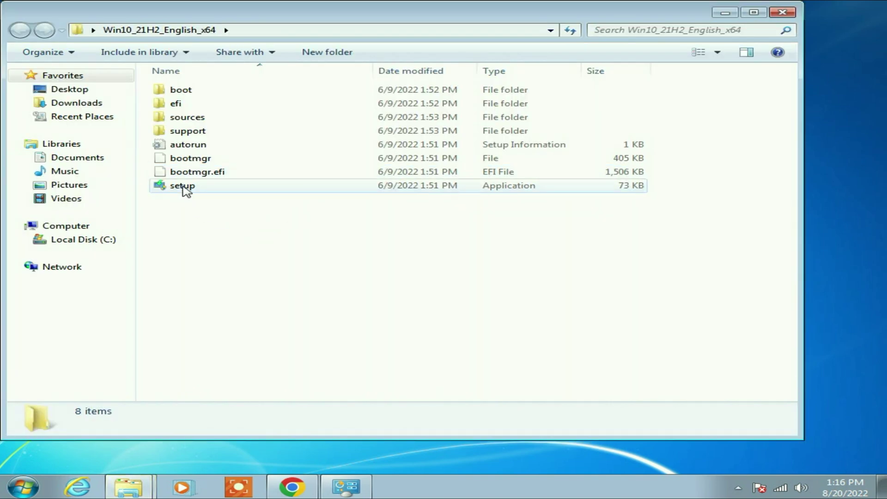
click(186, 187)
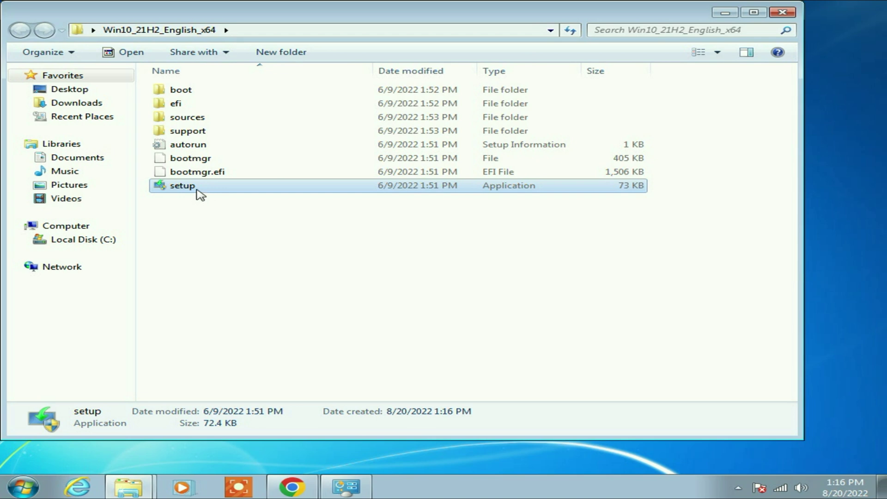
double_click(197, 189)
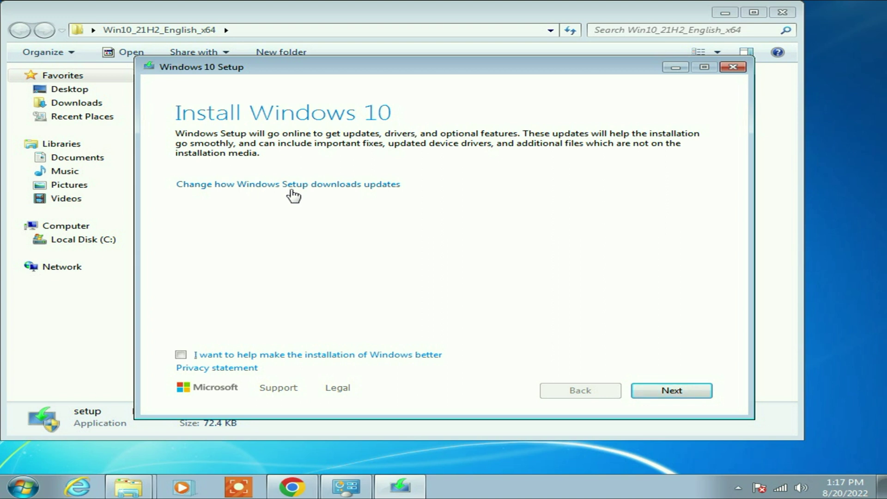
Choose 'Not right now' for updates, tick the help-improve checkbox, and continue
click(375, 186)
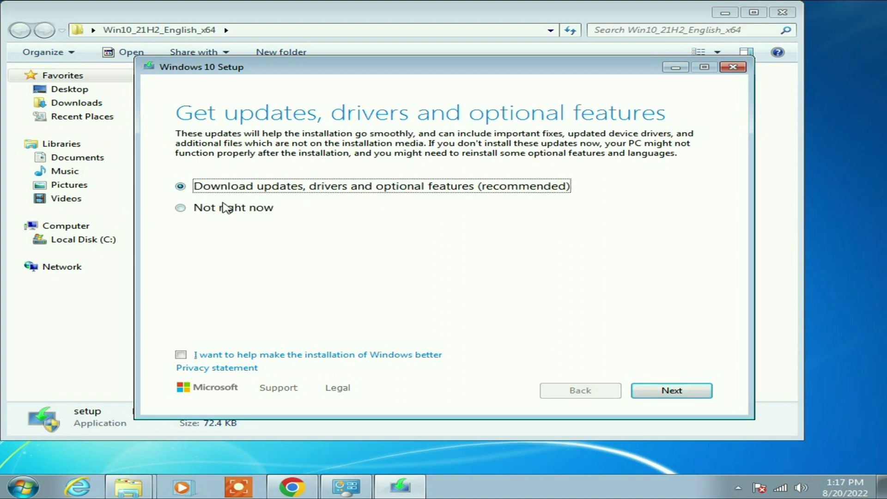
click(182, 208)
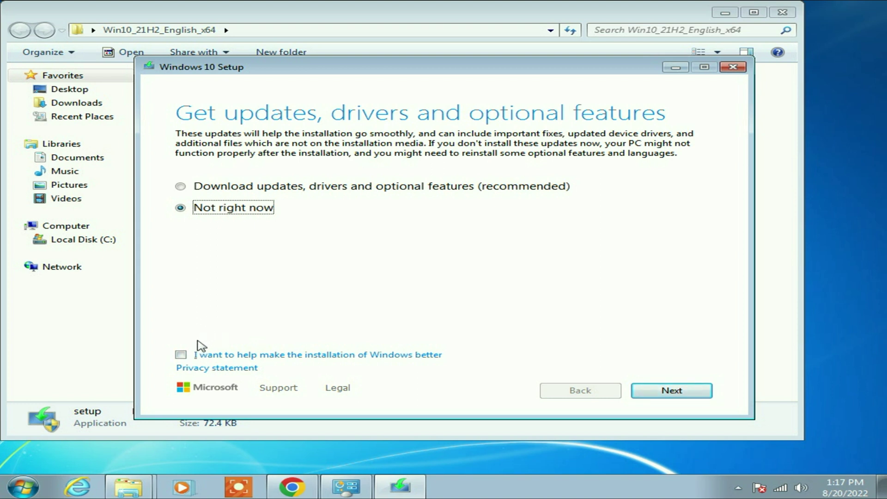
click(181, 354)
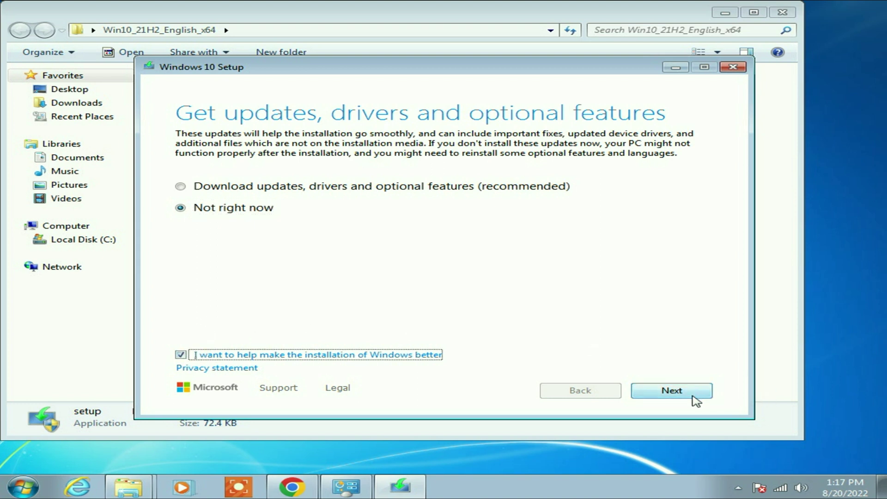
click(692, 396)
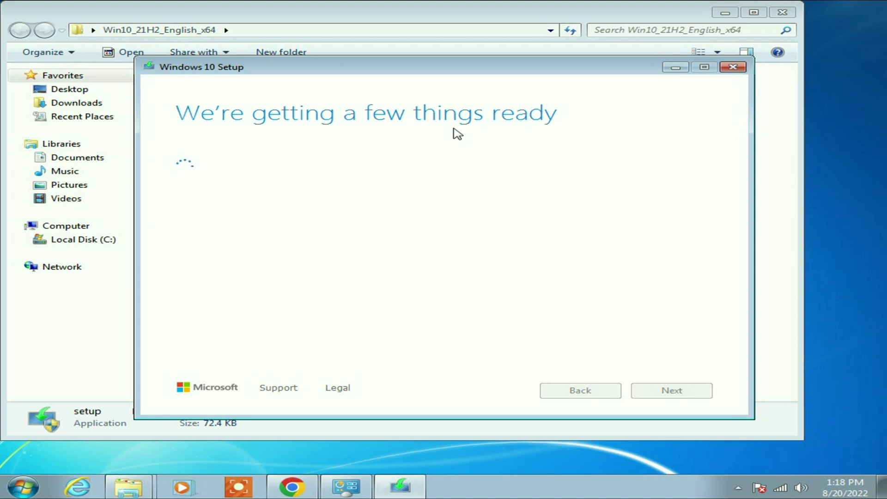
scroll(346, 208, down, 1)
Select the Windows 10 Pro edition, continue, and accept the license terms
click(254, 200)
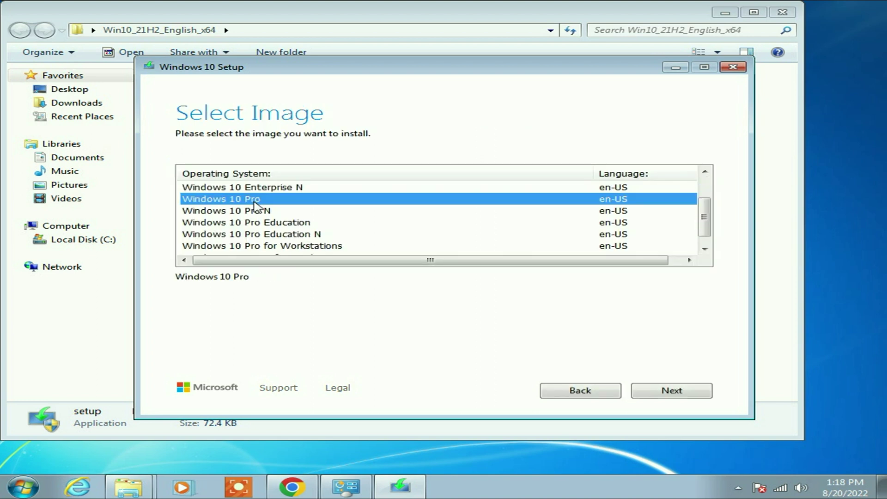
click(656, 395)
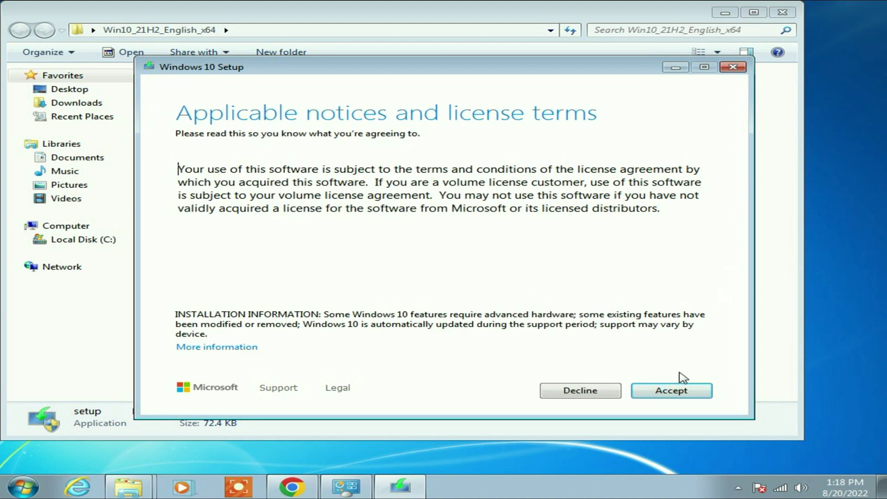
click(671, 391)
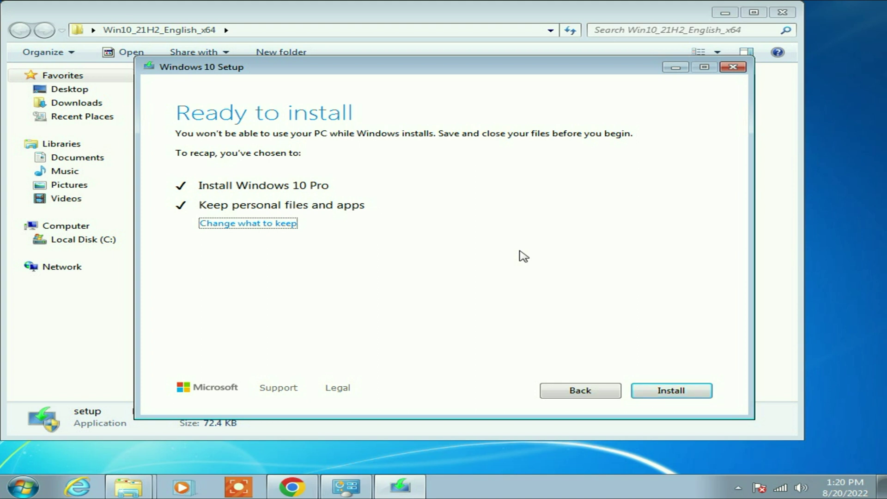
Try each keep option, settle on 'Keep personal files and apps', then confirm quitting Setup
click(267, 225)
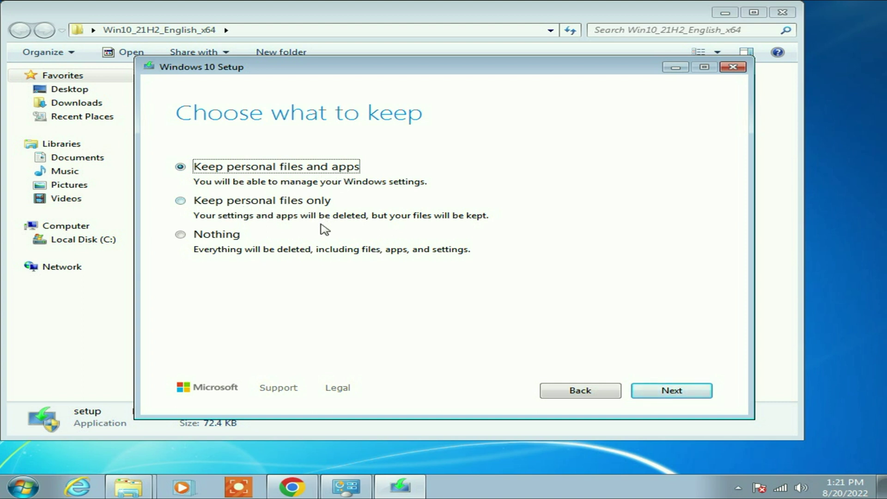
click(210, 237)
click(226, 197)
click(229, 171)
click(733, 67)
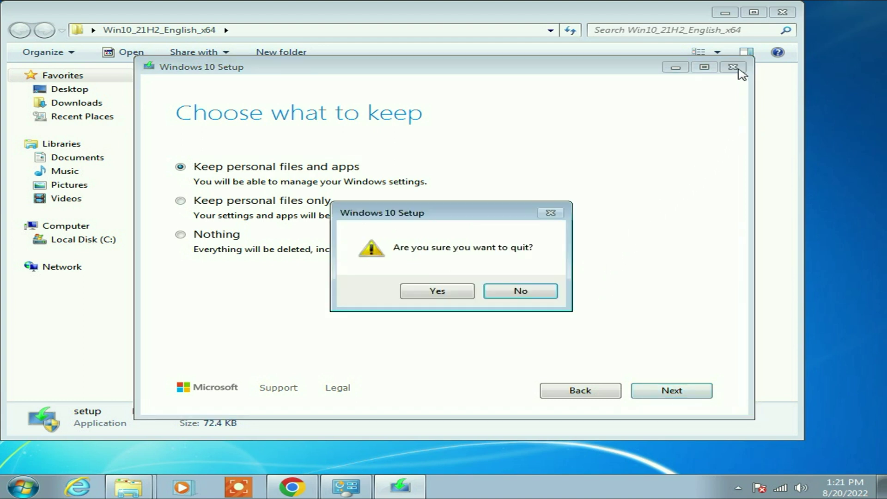
click(430, 297)
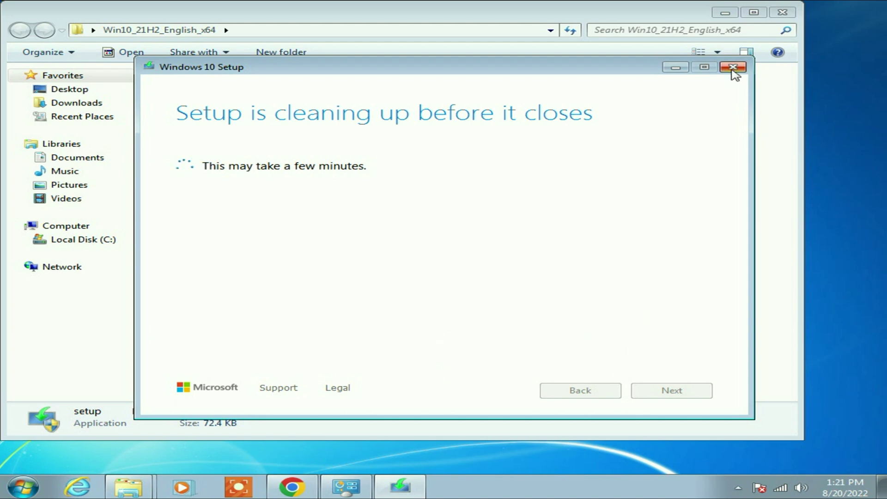